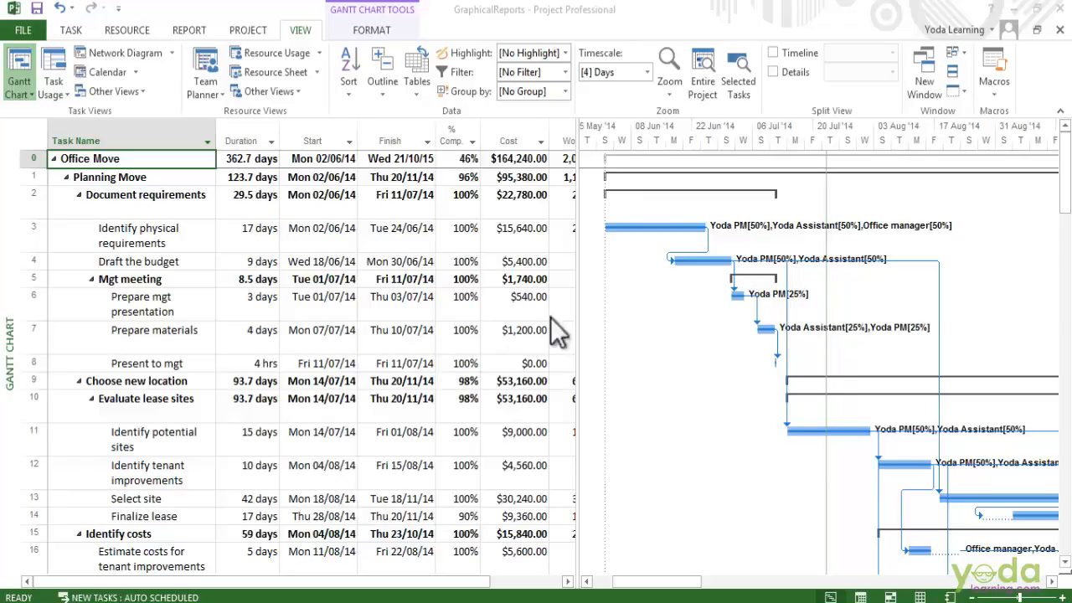
- Open the Burndown dashboard report for the Office Move project
click(176, 31)
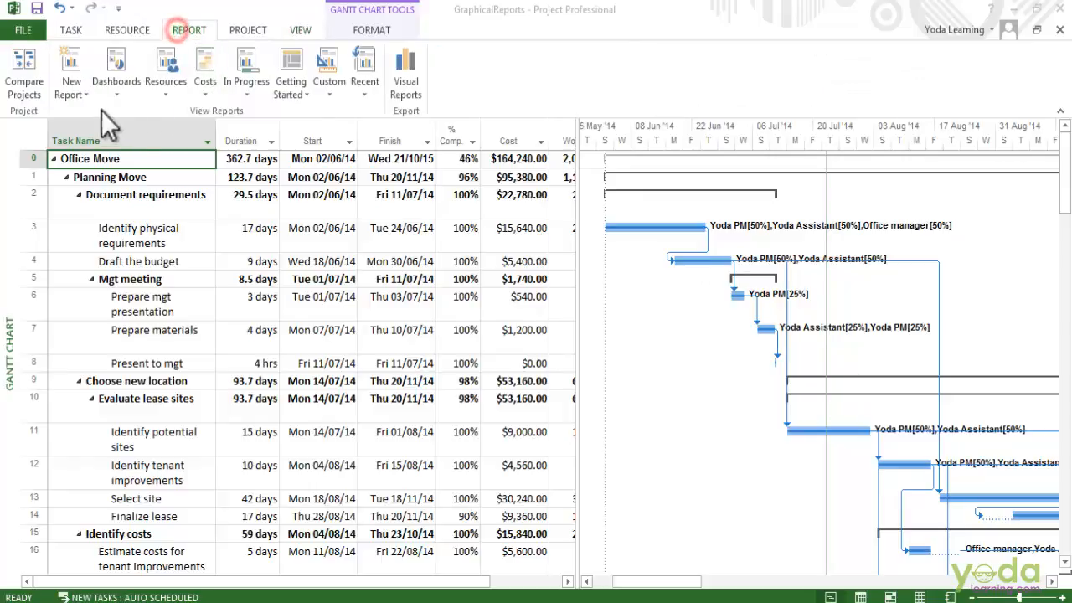
click(132, 92)
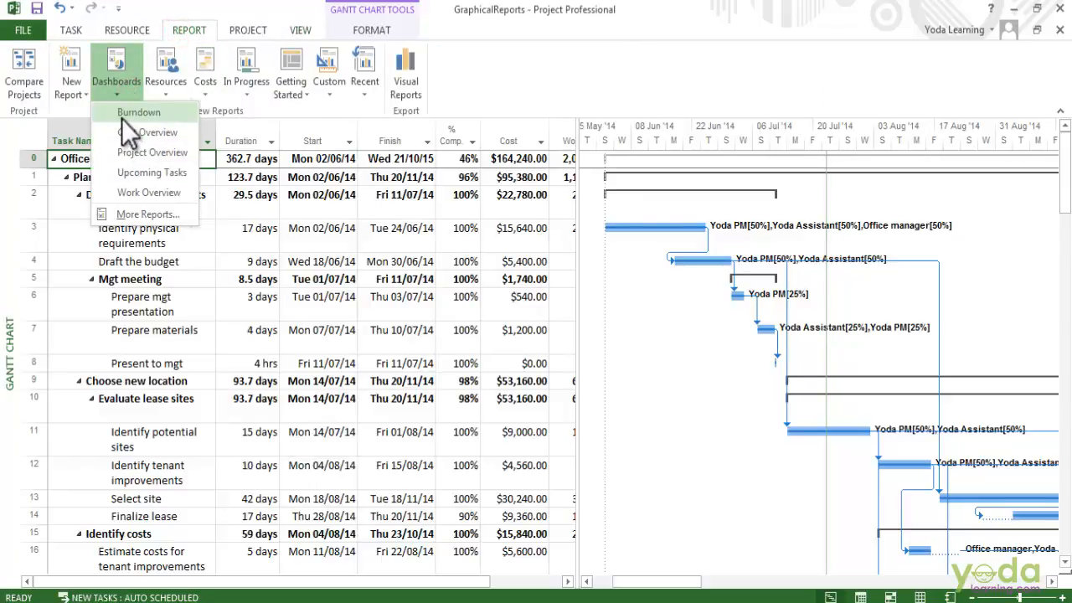
click(122, 118)
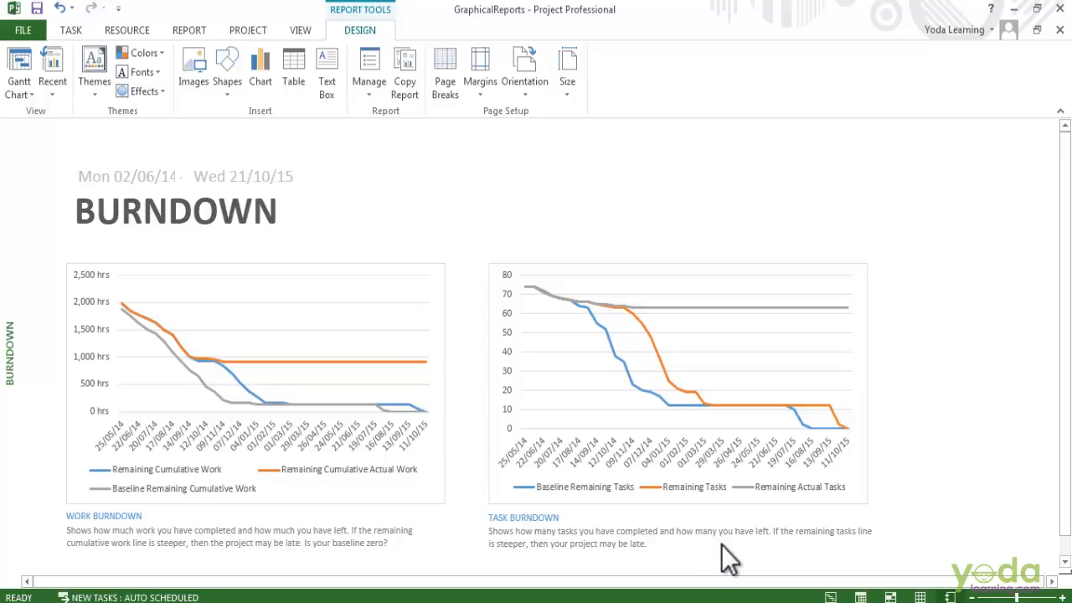
- Look over the available dashboard reports and open the Resource Overview report
click(127, 30)
click(190, 29)
click(116, 75)
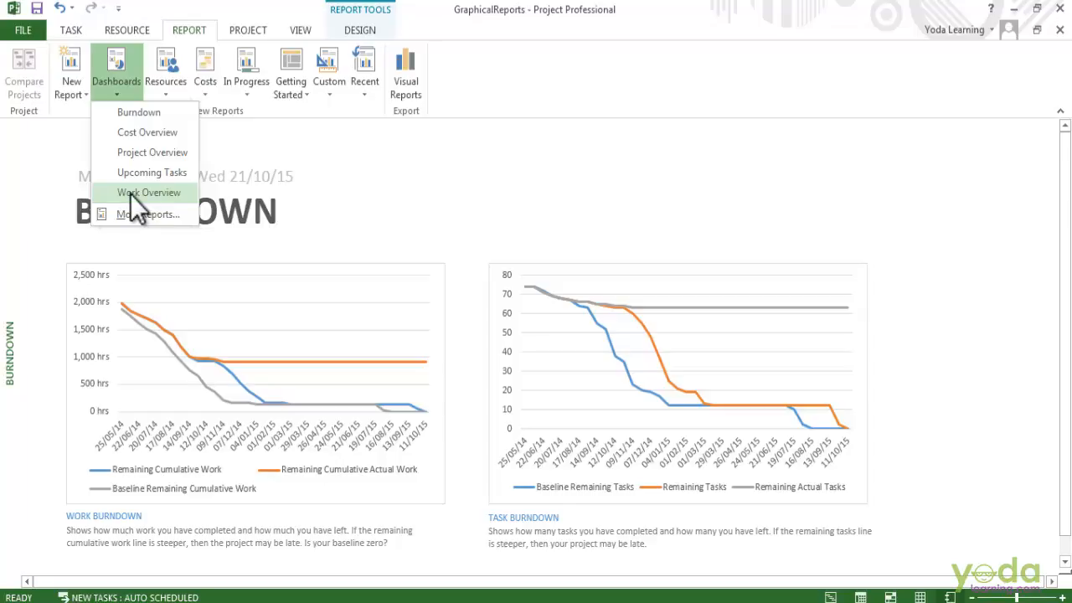
click(465, 242)
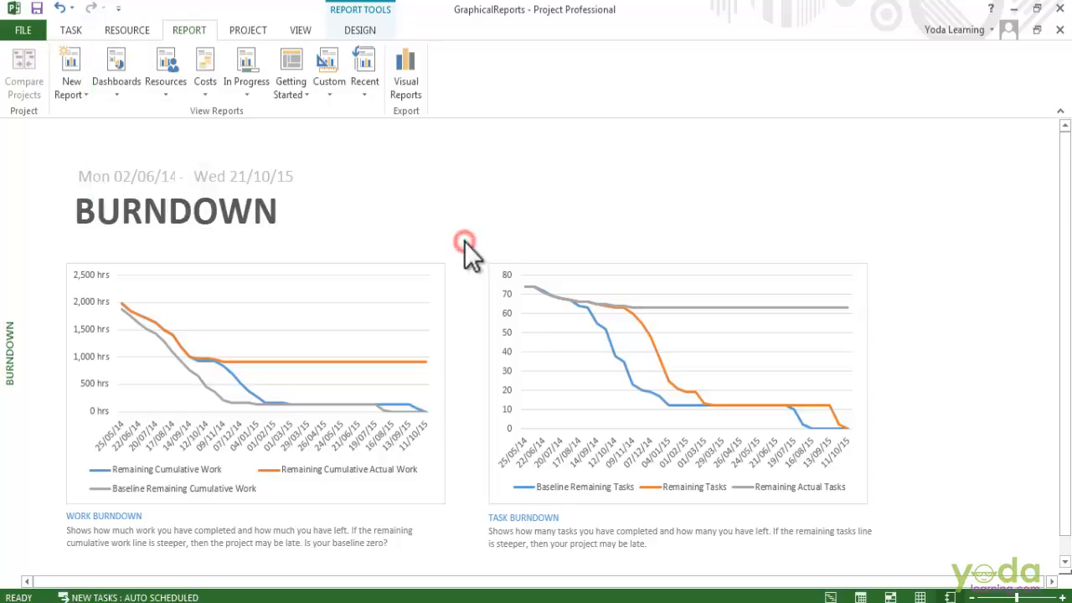
click(160, 98)
click(170, 126)
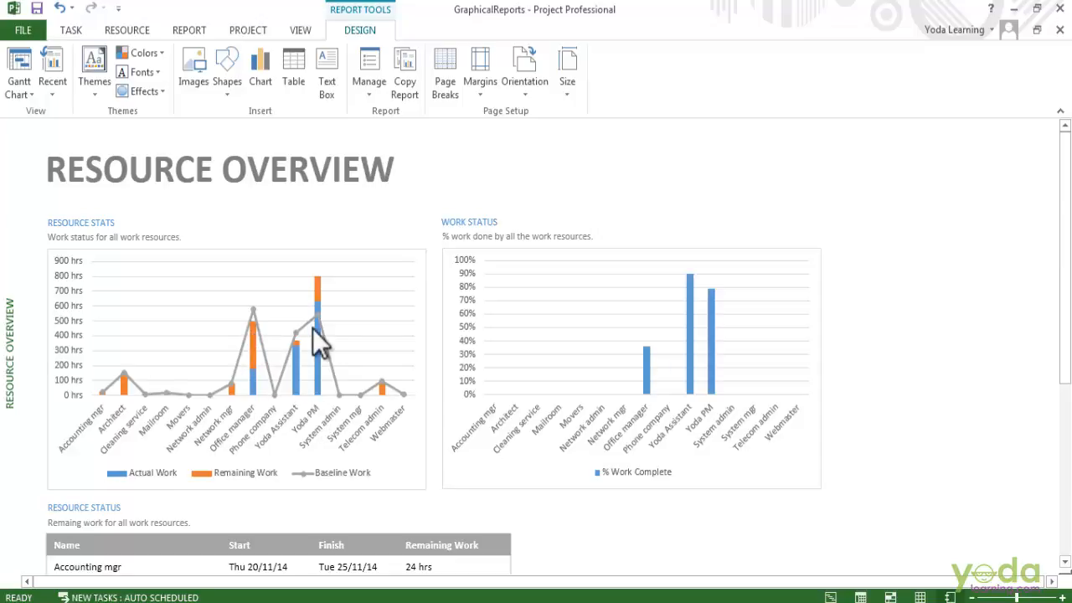
- Open the Earned Value Report from the cost reports and dismiss its alerts
click(191, 32)
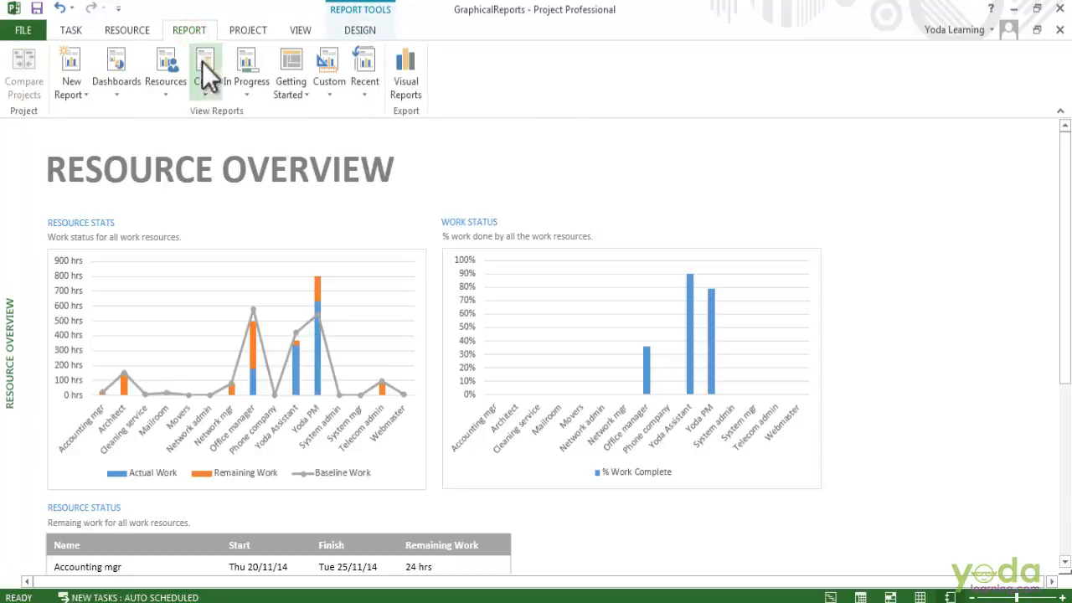
click(220, 88)
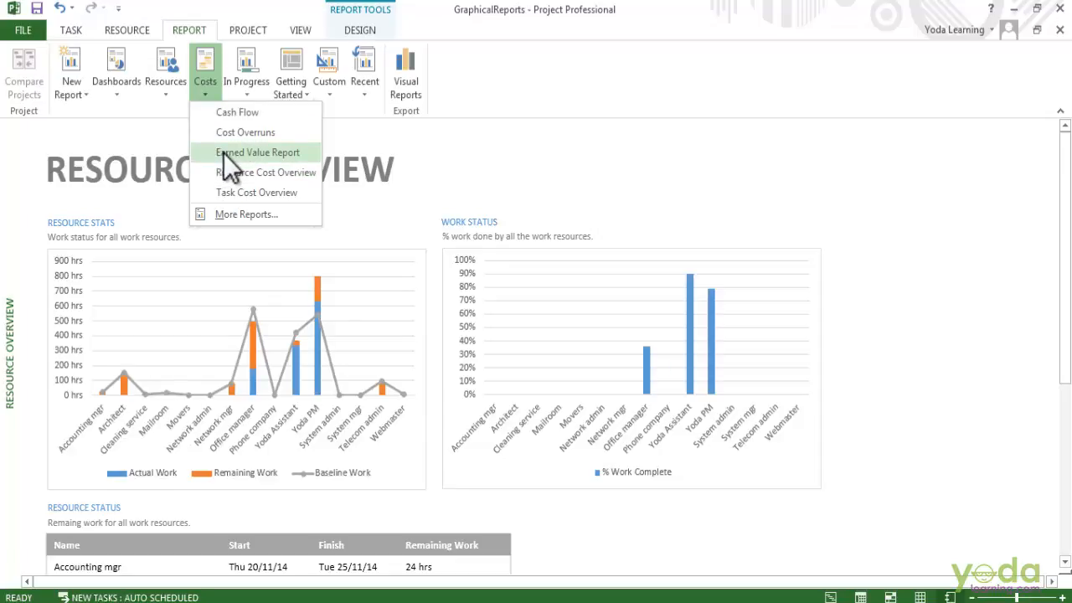
click(260, 94)
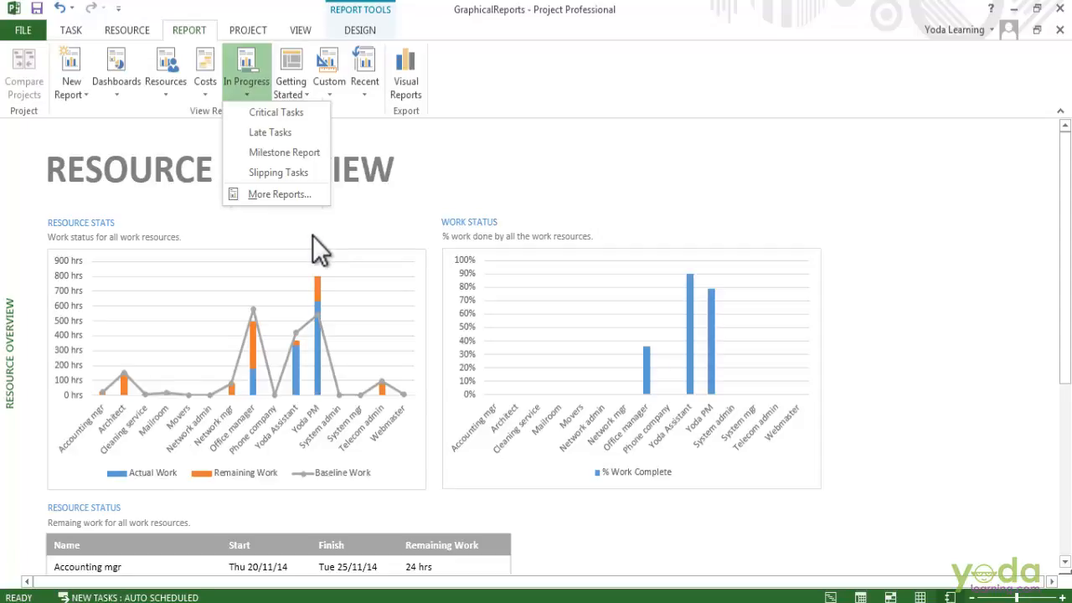
click(196, 92)
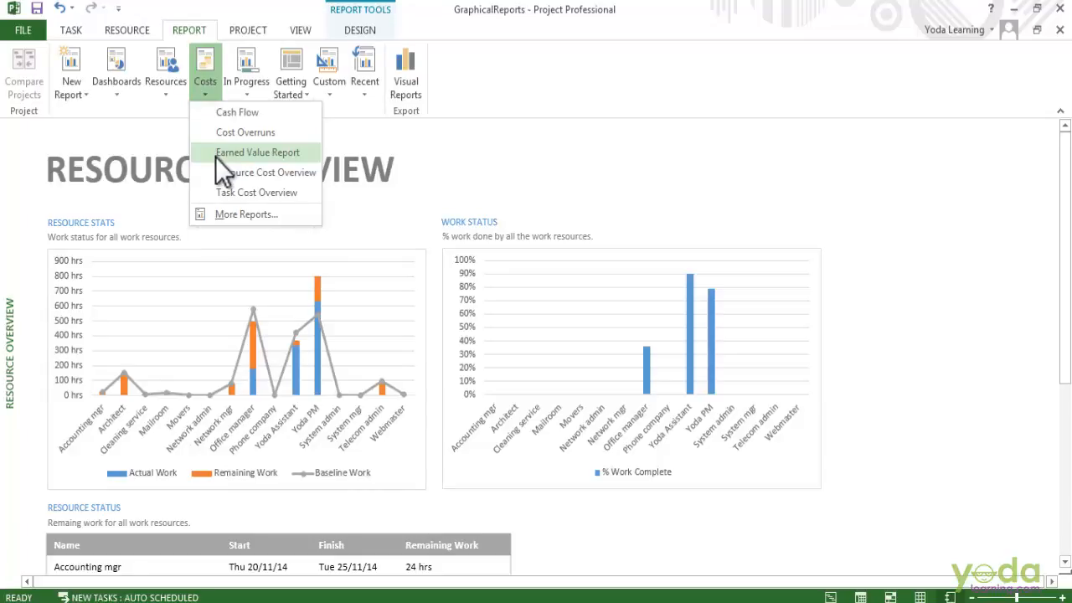
click(215, 156)
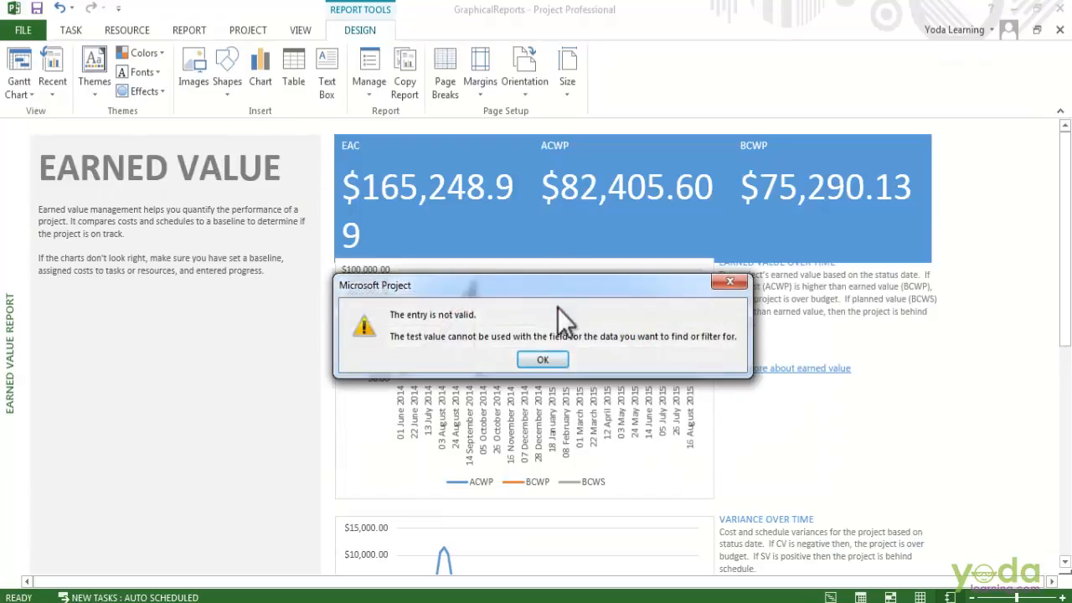
click(542, 358)
click(543, 358)
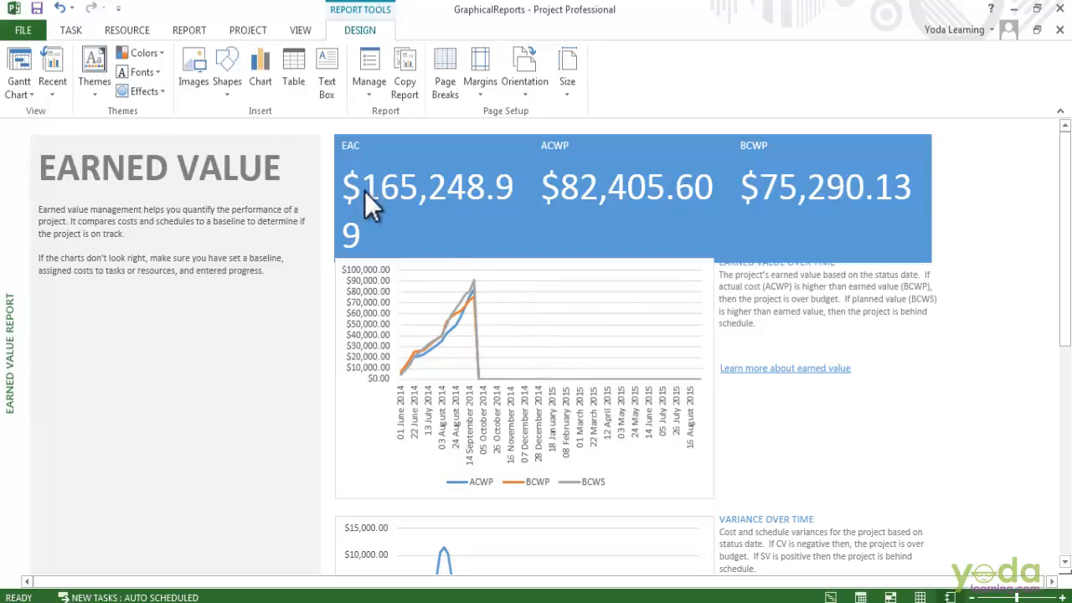
- Change the timescale date format of the Earned Value Over Time chart to the 25 Jan '09 style
click(638, 394)
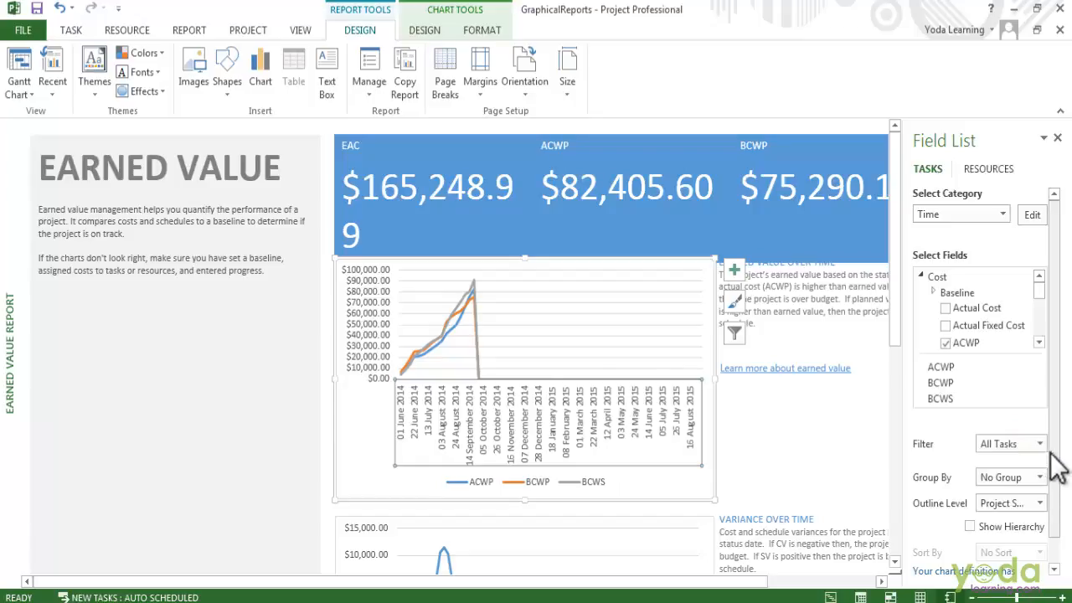
click(438, 313)
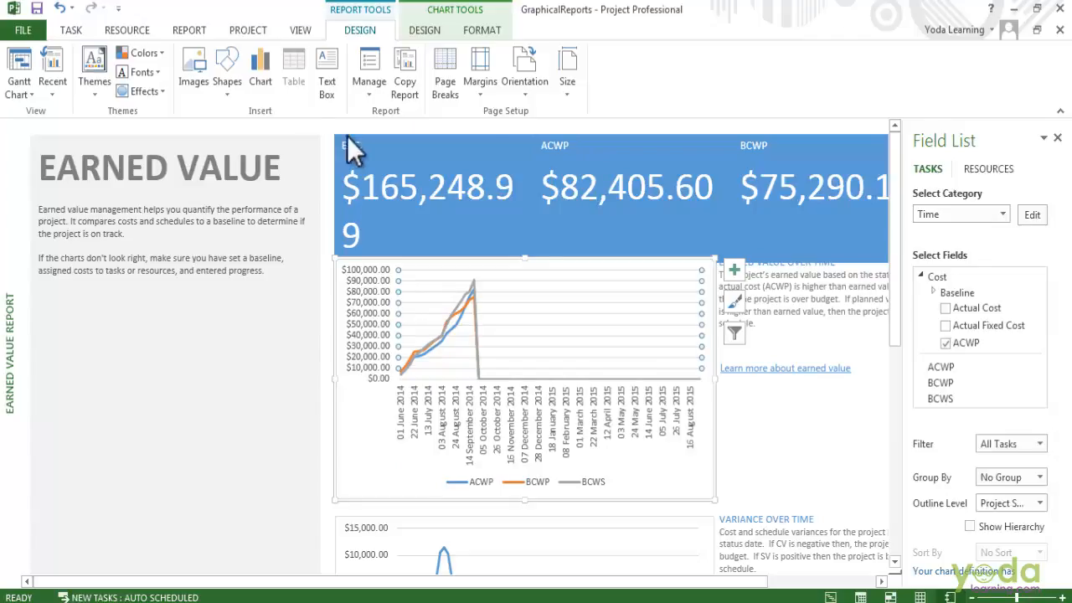
click(474, 35)
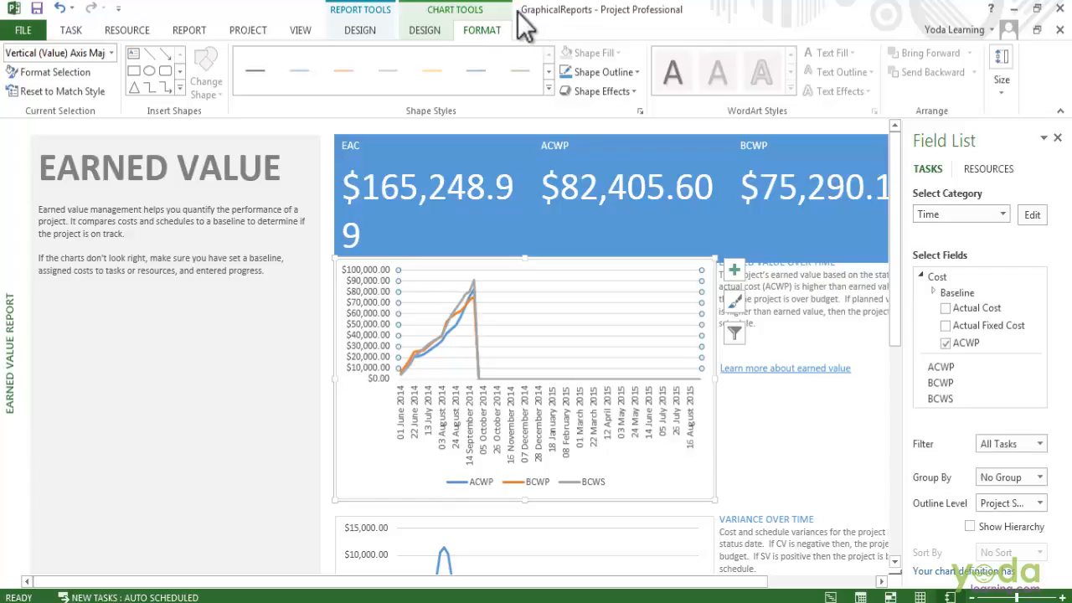
scroll(748, 350, down, 1)
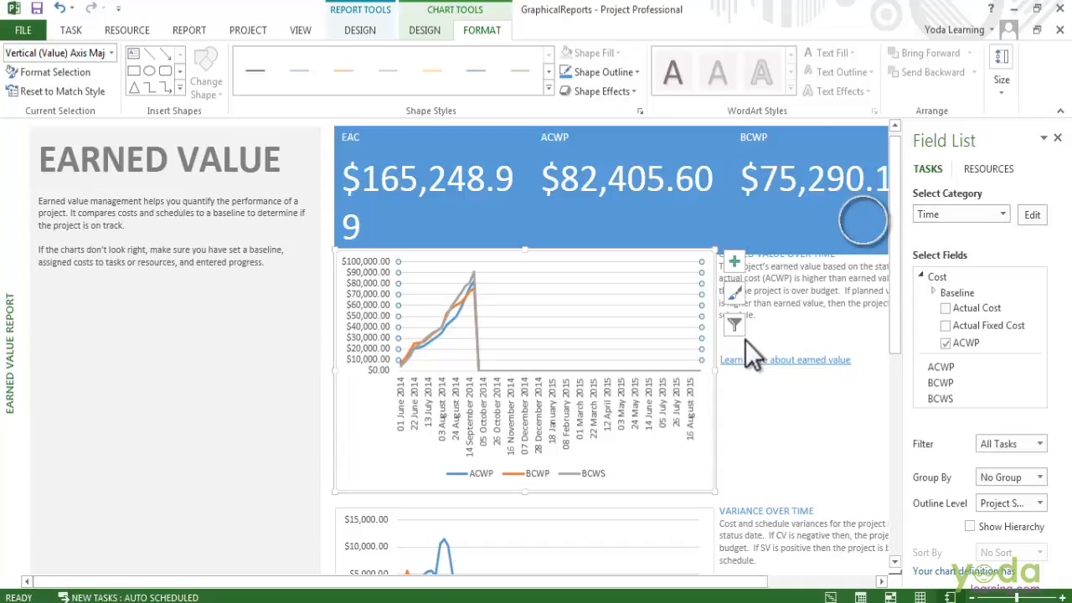
click(1032, 216)
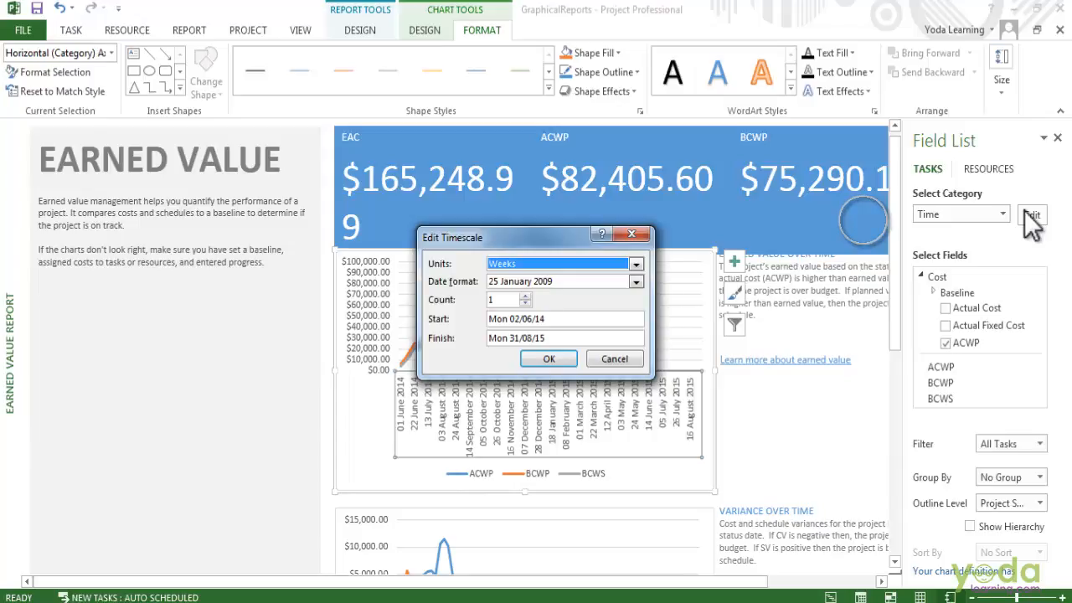
click(552, 282)
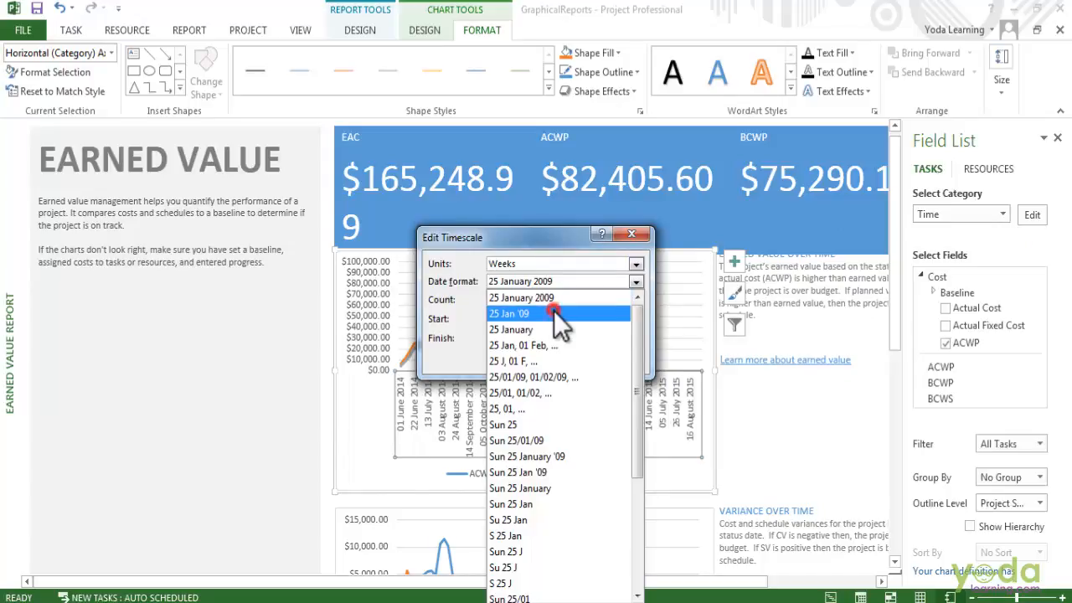
click(554, 311)
click(545, 362)
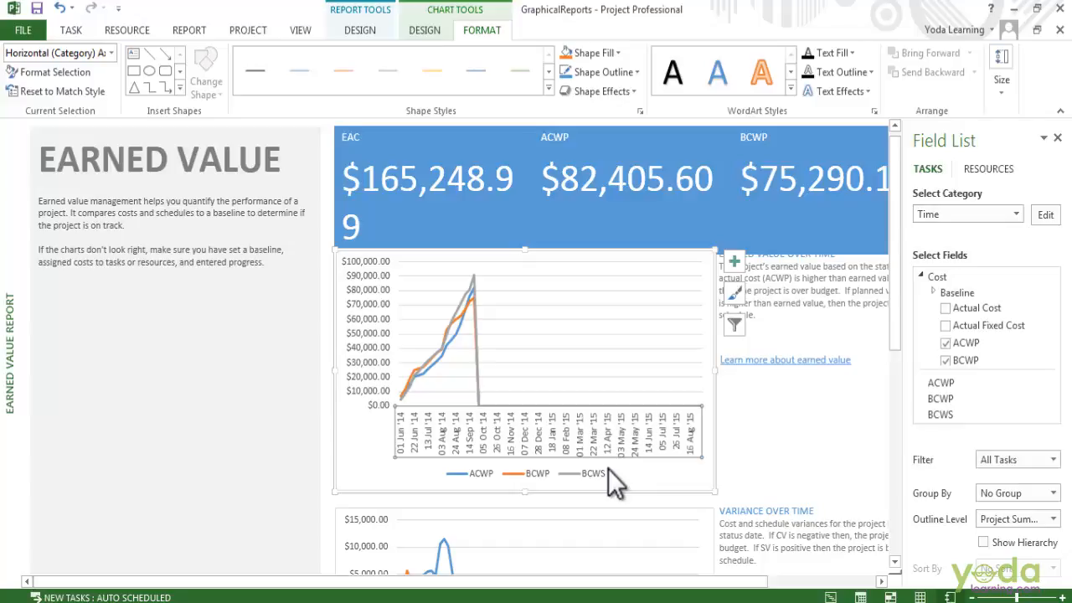
- Add the Work Variance field to the Resource Stats chart in the Resource Overview report
click(987, 168)
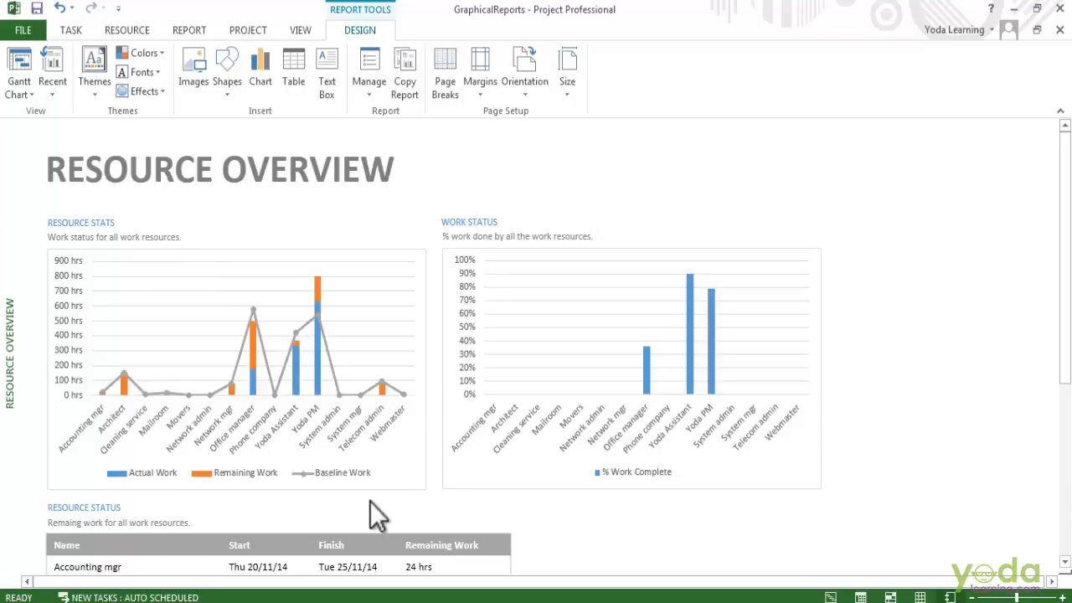
scroll(403, 485, down, 5)
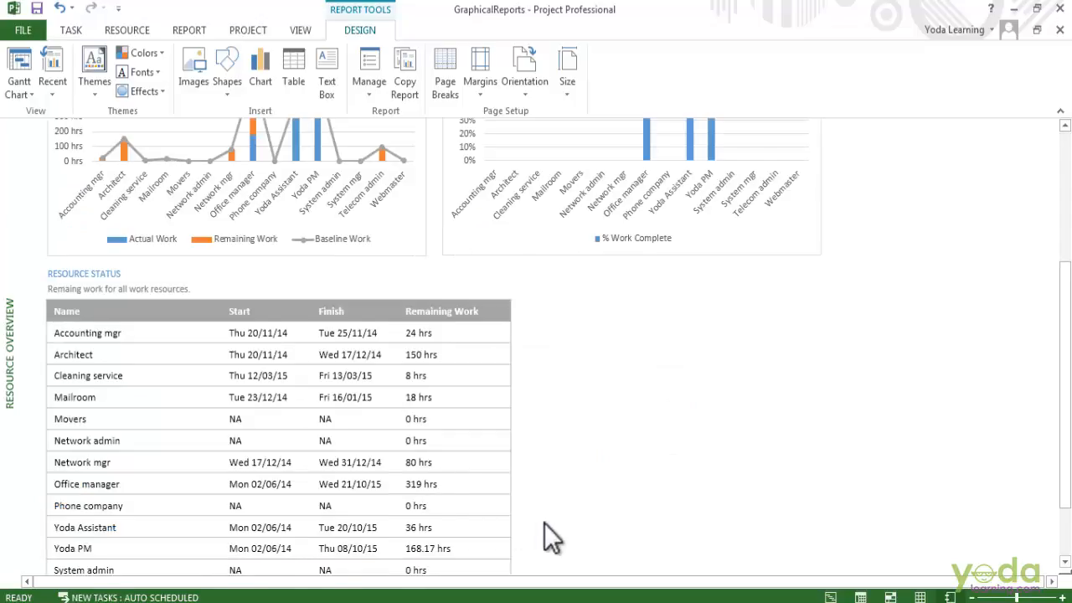
scroll(544, 524, up, 5)
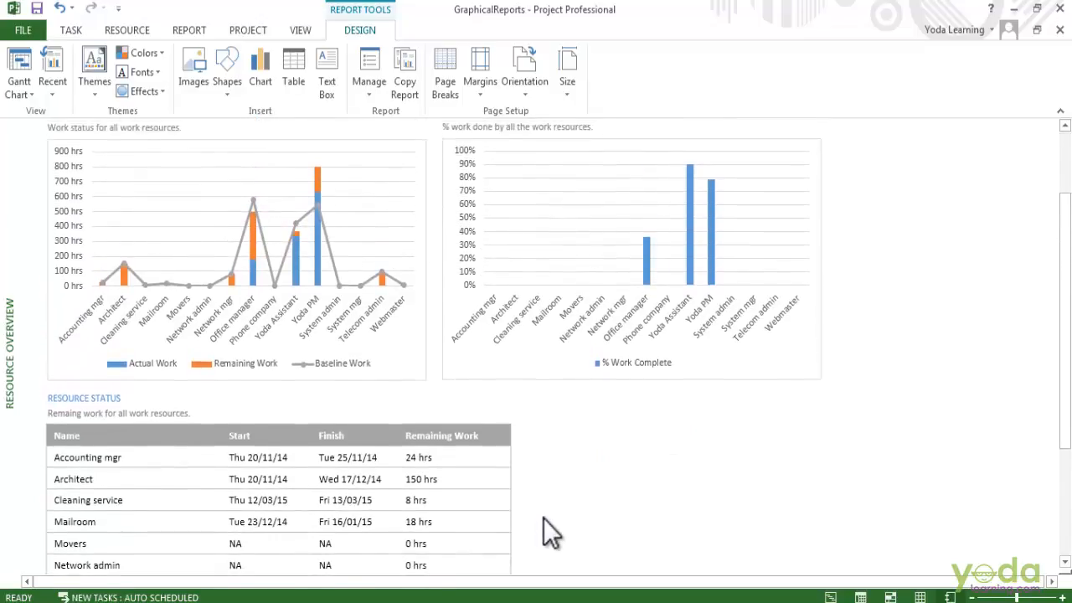
scroll(539, 502, up, 1)
click(369, 283)
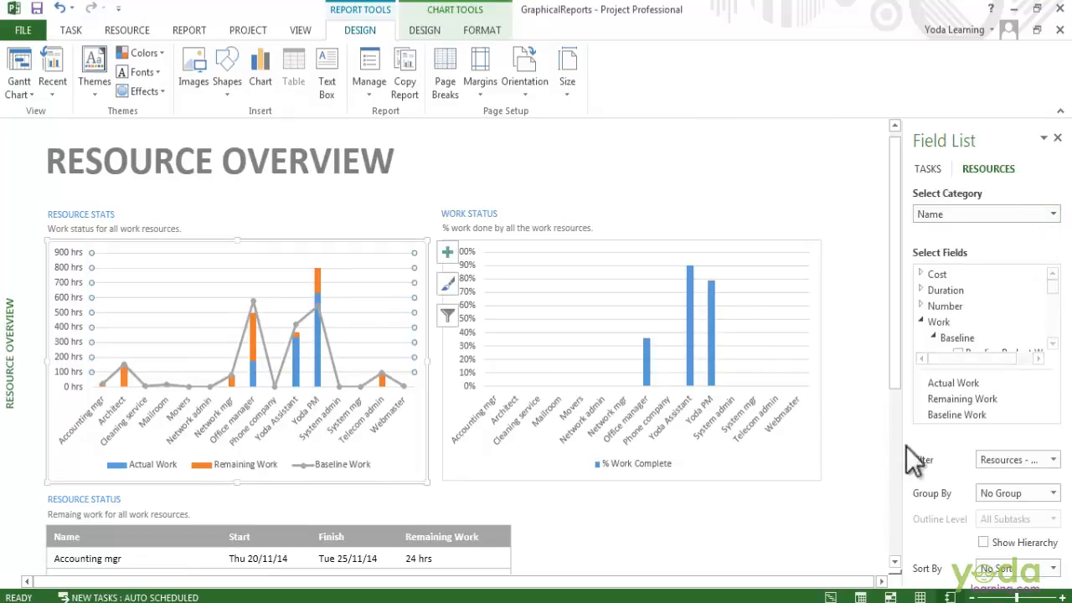
click(960, 412)
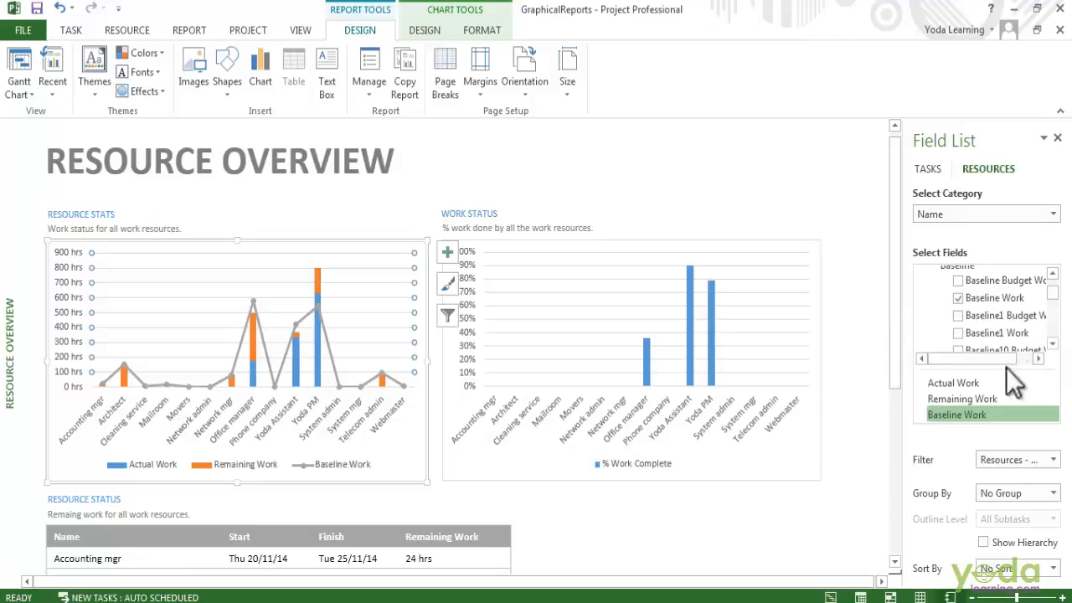
scroll(1001, 310, down, 10)
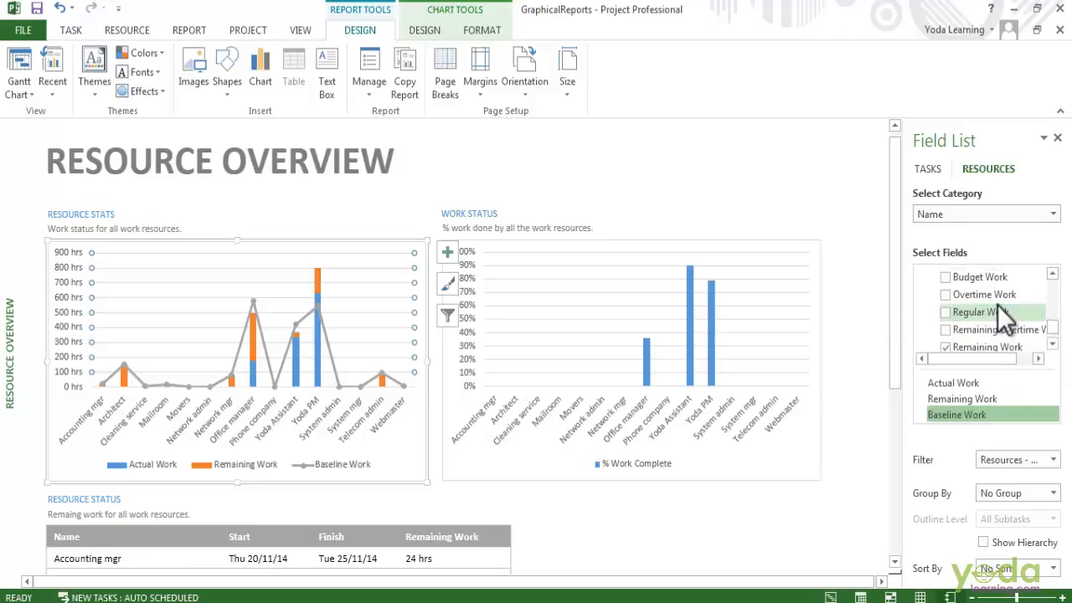
scroll(988, 346, up, 2)
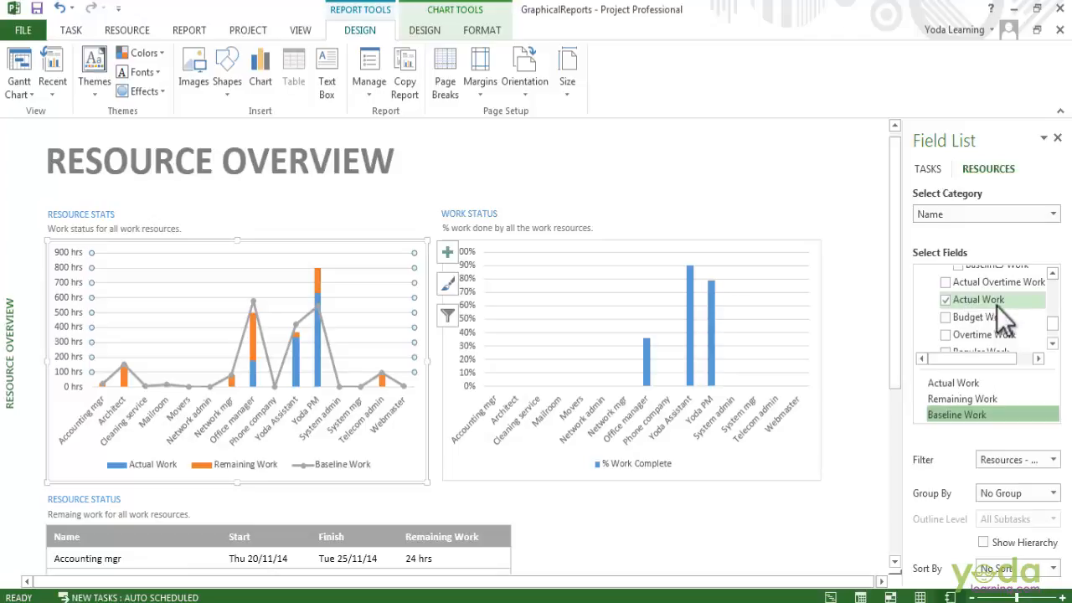
scroll(987, 316, up, 1)
scroll(986, 317, down, 3)
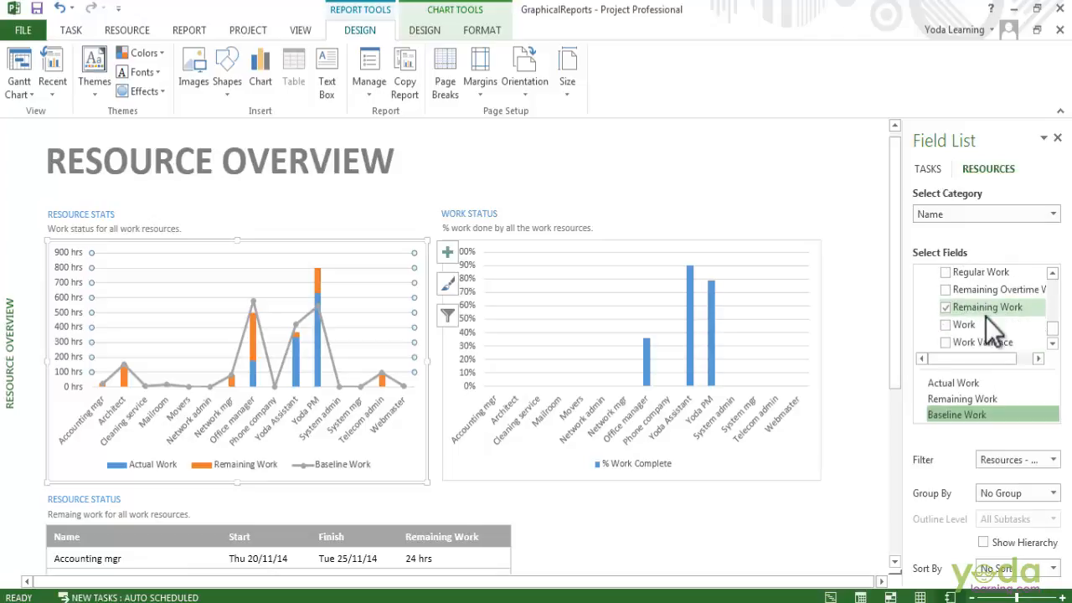
click(944, 342)
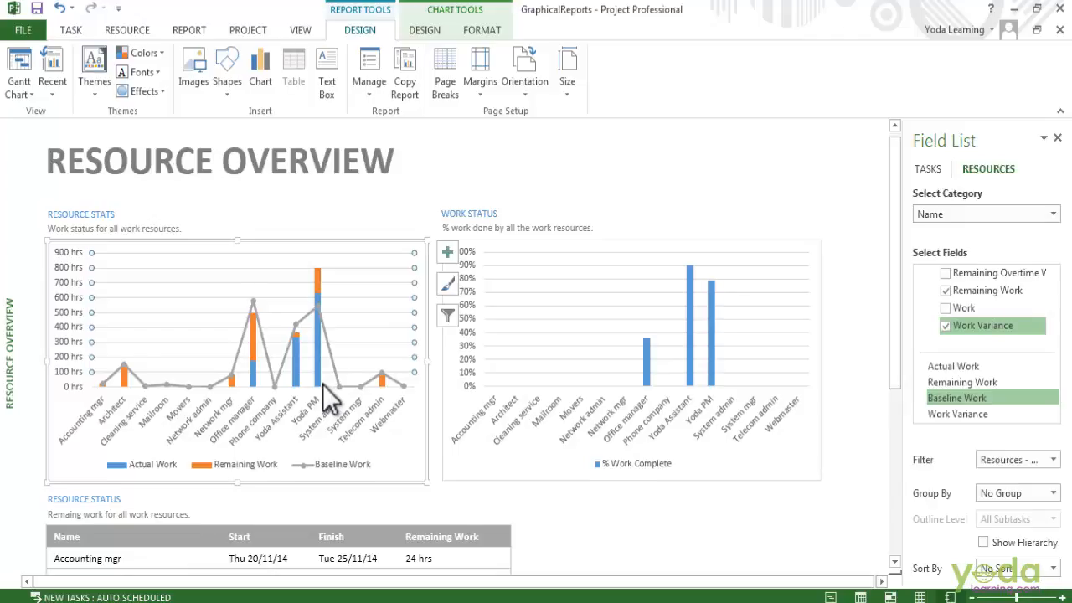
- Examine the Cost fields available for the Resource Stats chart, leaving the category collapsed
click(922, 273)
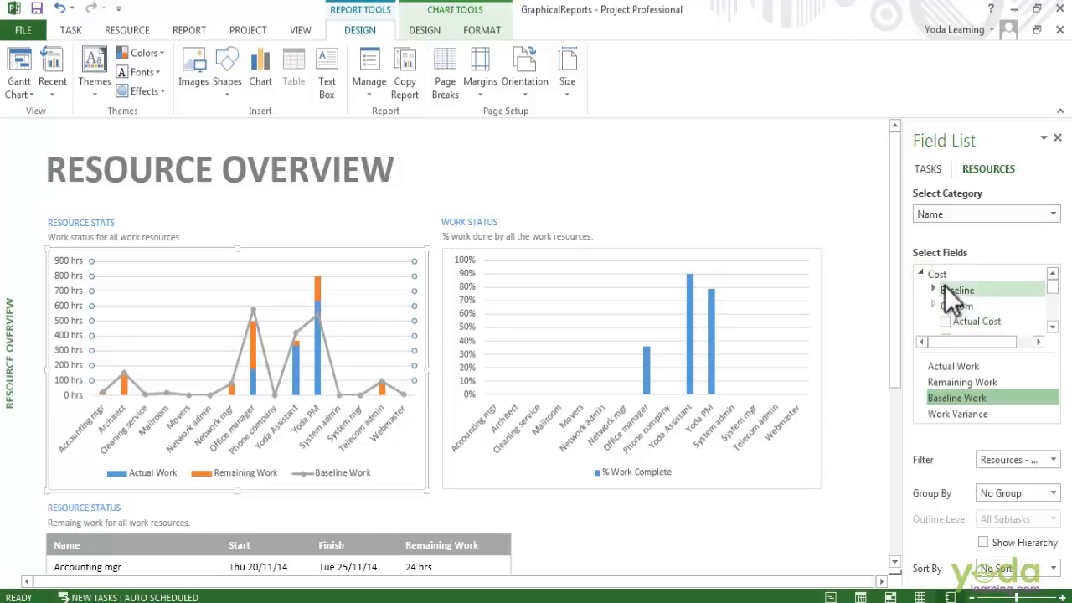
scroll(945, 286, down, 2)
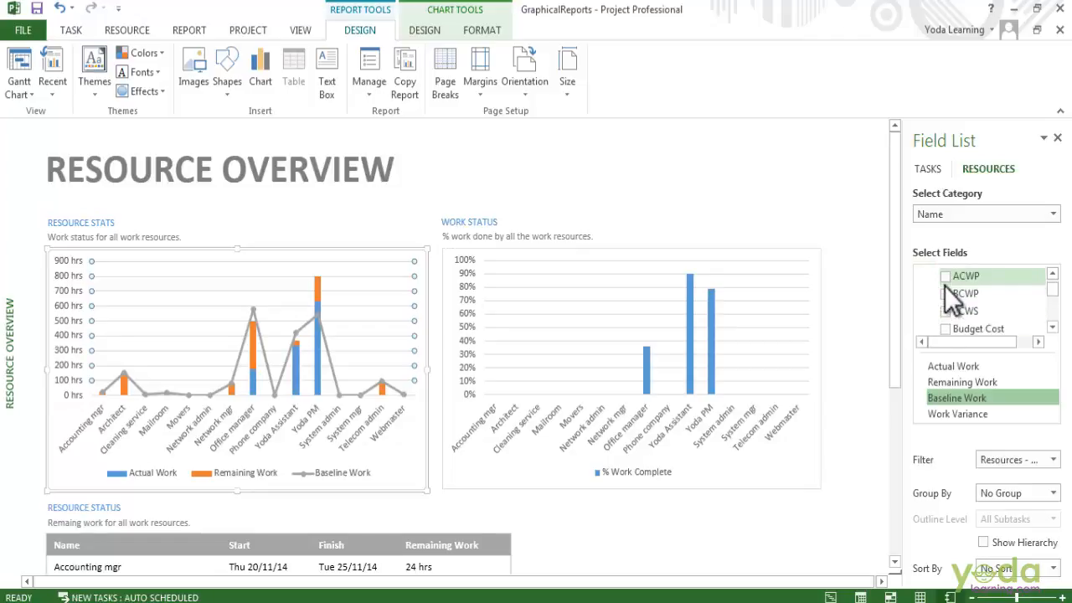
scroll(945, 286, up, 2)
scroll(945, 286, down, 4)
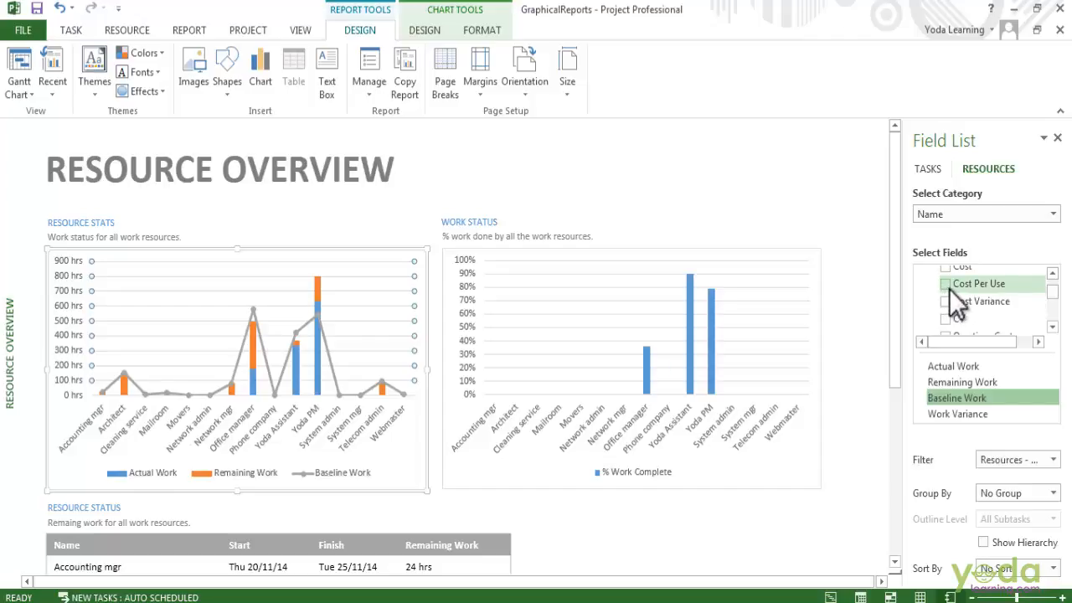
scroll(949, 288, up, 4)
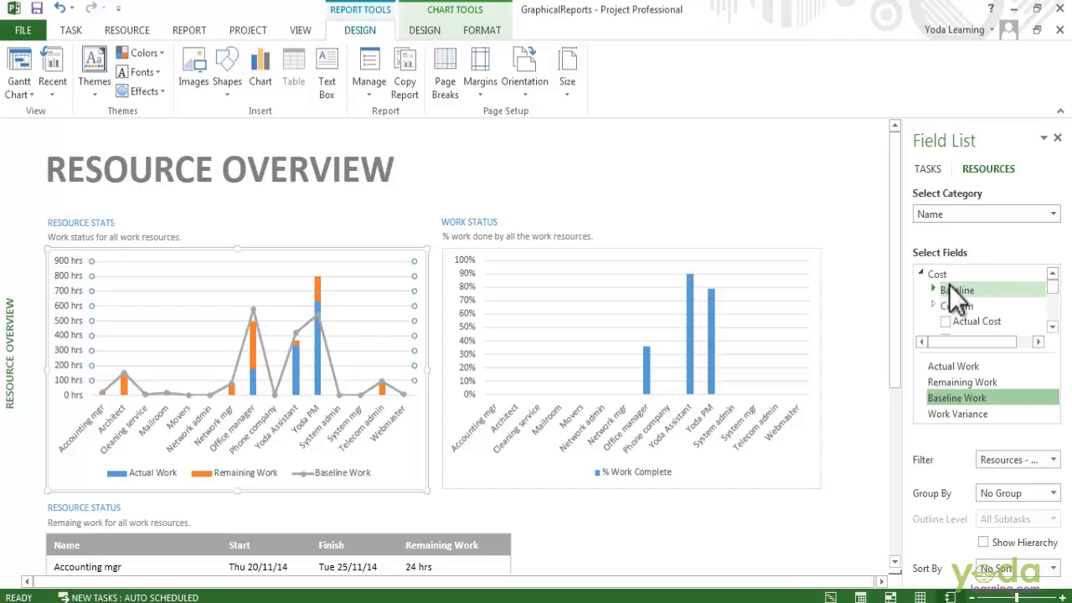
click(920, 274)
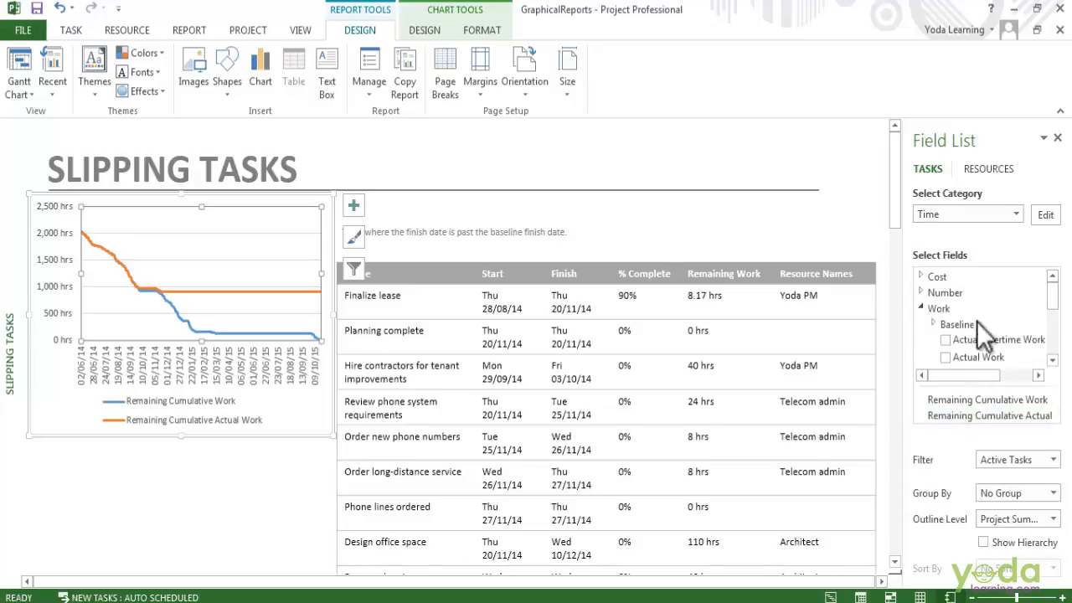
- Set the category of the work chart in the Slipping Tasks report to Resource Names
click(992, 214)
click(997, 279)
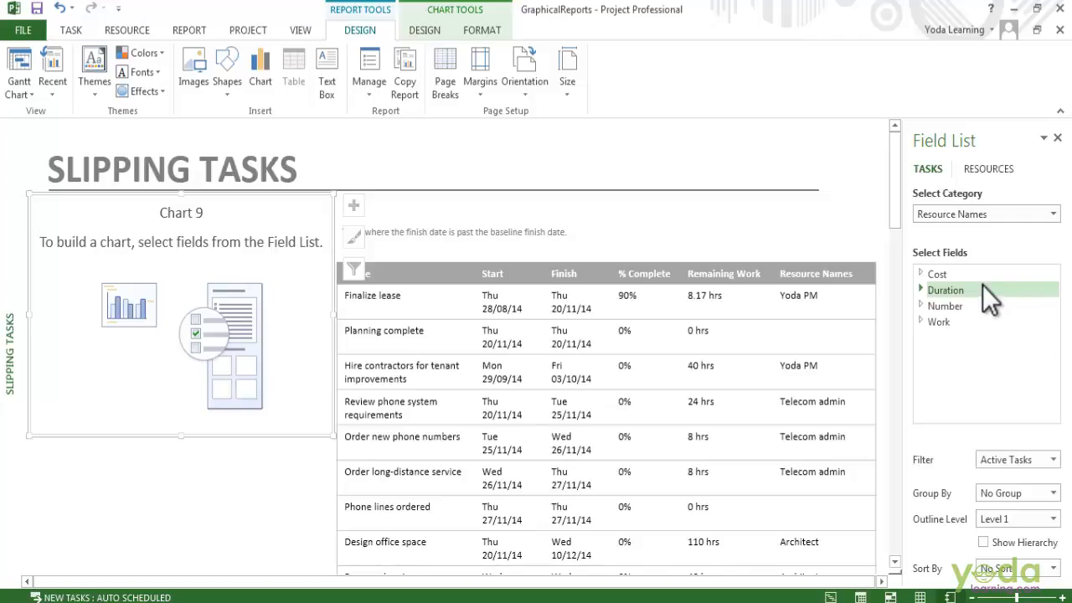
- Open the built-in Project Overview dashboard report
click(140, 35)
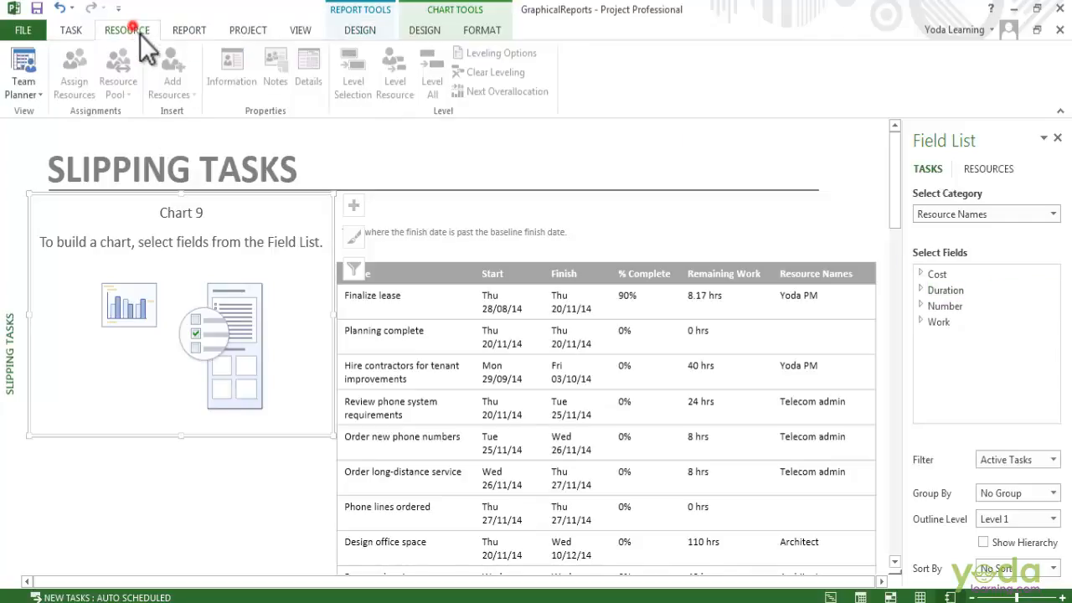
click(190, 31)
click(111, 71)
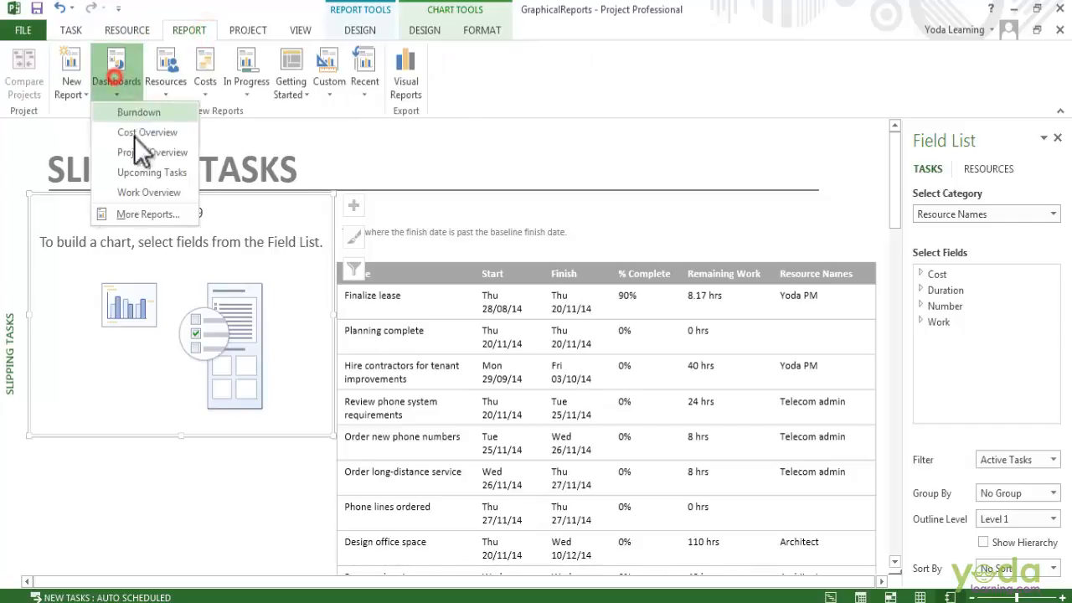
click(142, 154)
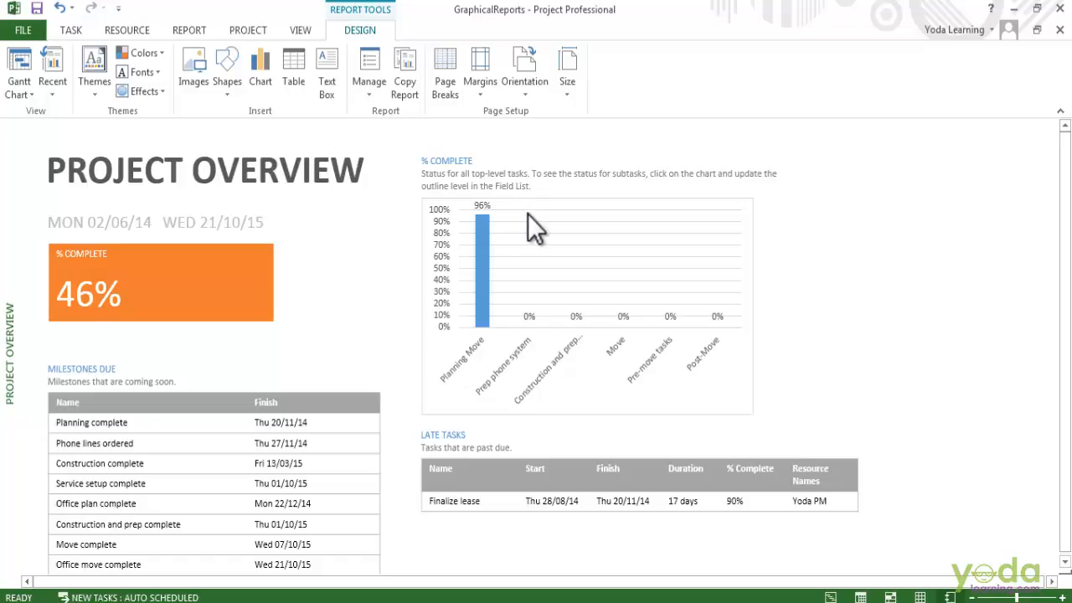
- Filter the % Complete chart in the Project Overview report to Late Tasks, with the outline level at All Subtasks
click(533, 216)
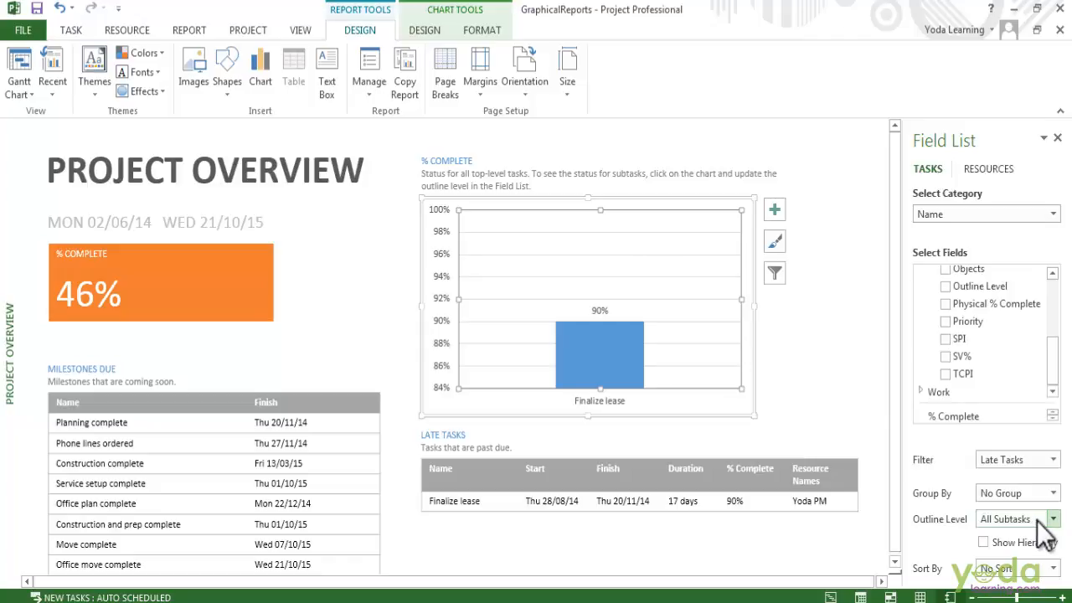
click(1052, 519)
click(912, 527)
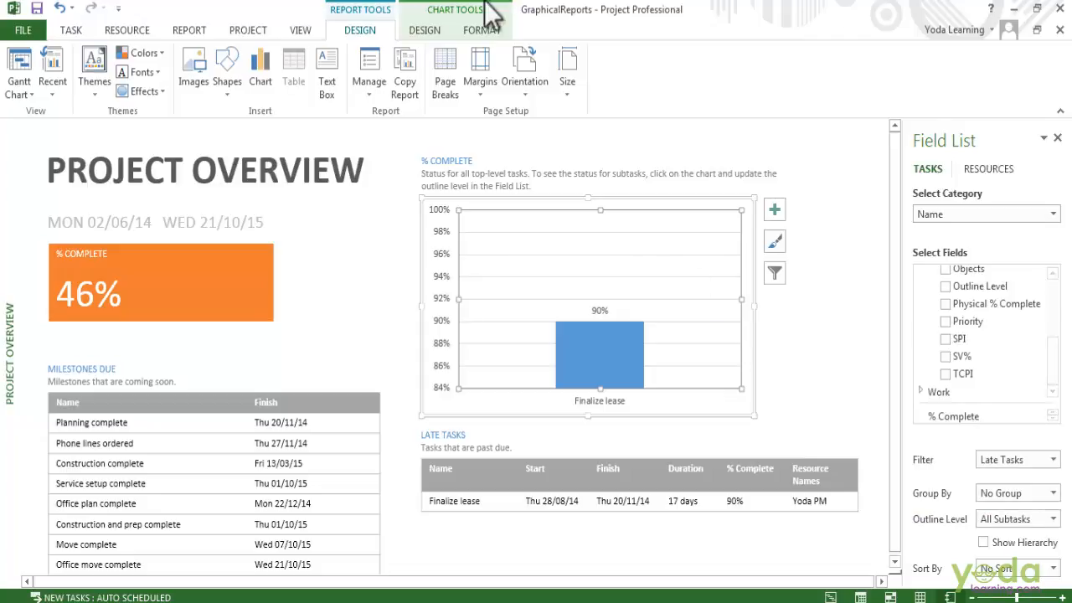
- Open the built-in Cost Overruns report
click(204, 32)
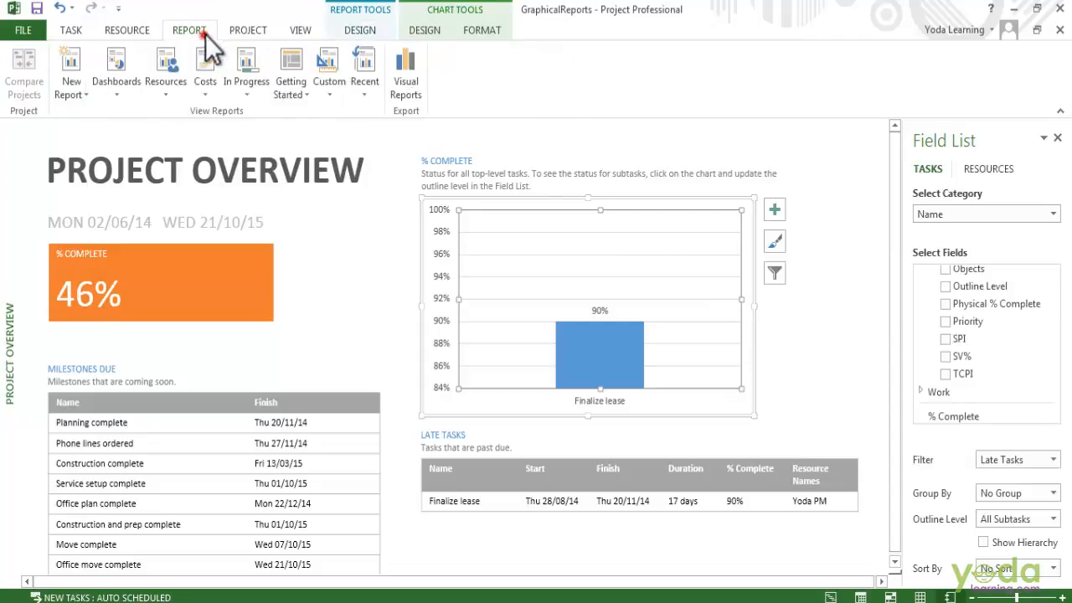
click(210, 88)
click(229, 132)
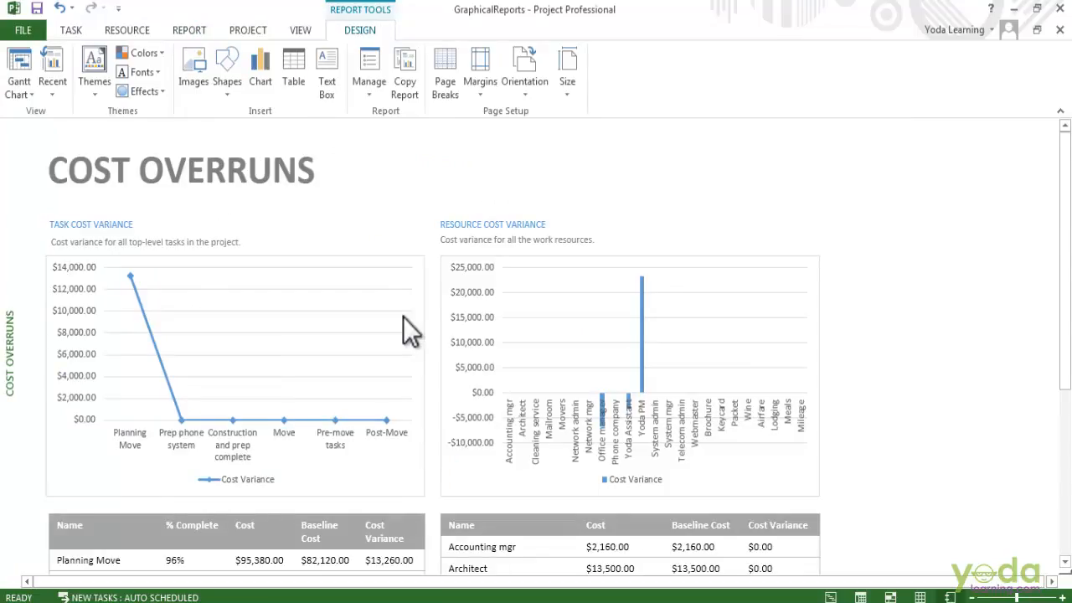
- Sort the Task Cost Variance chart in the Cost Overruns report by Cost Variance
click(402, 317)
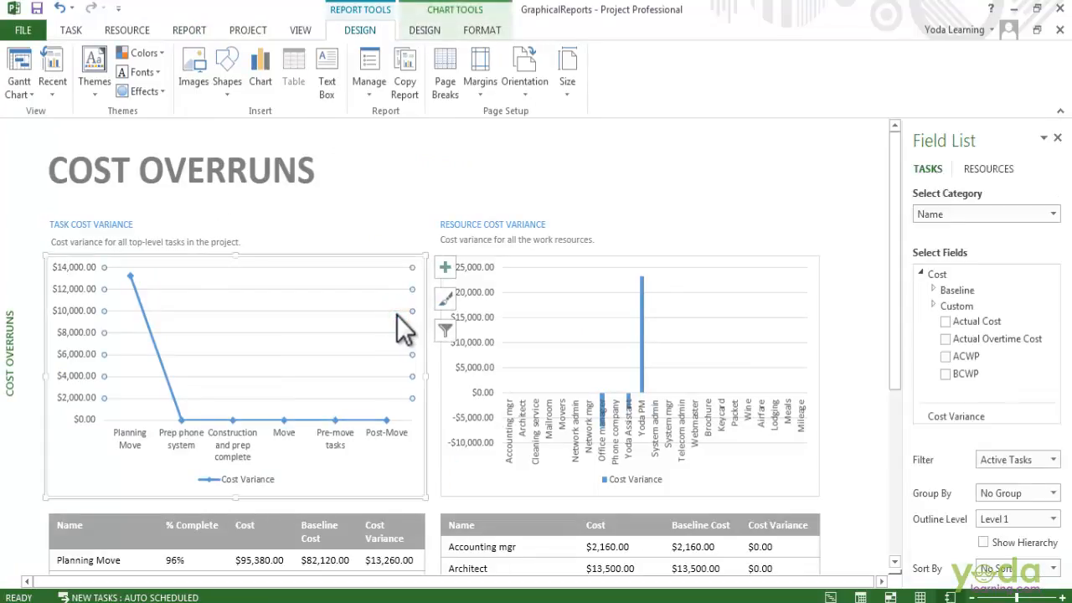
click(1017, 568)
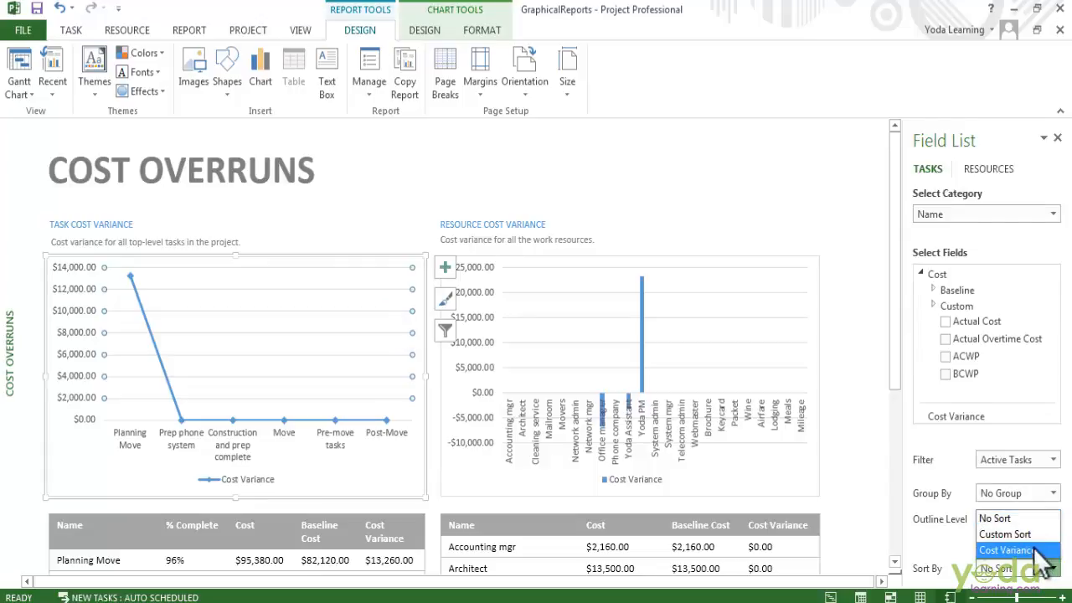
click(1014, 547)
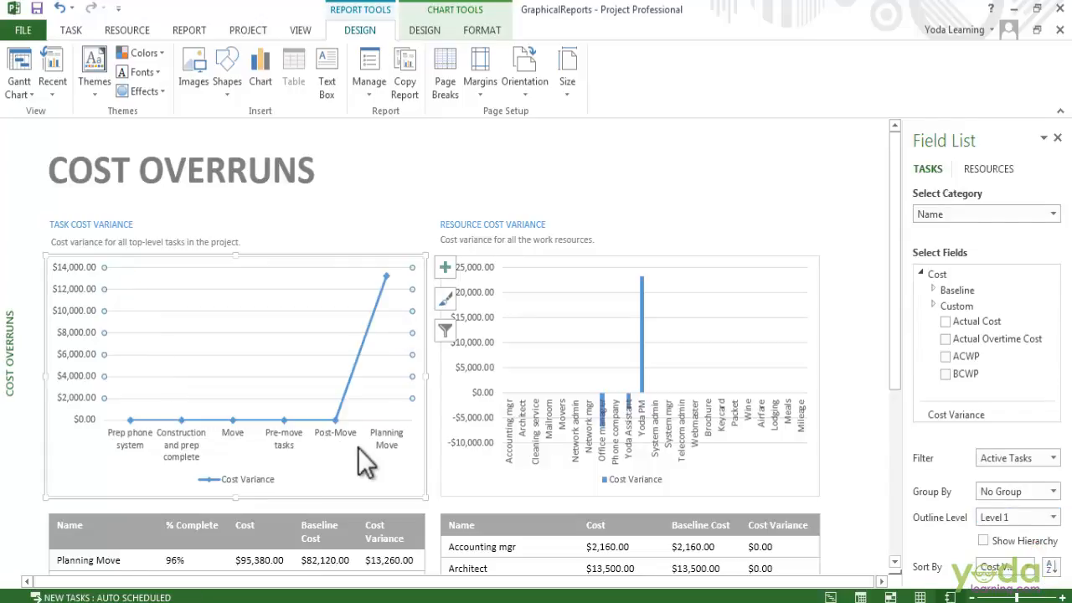